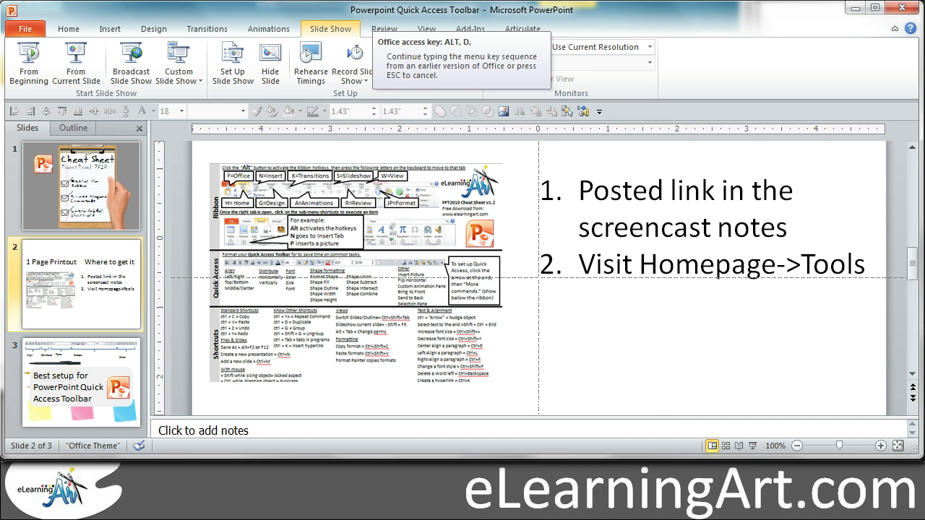
Cancel the pending access key tip and switch to the Home tab.
key("Escape")
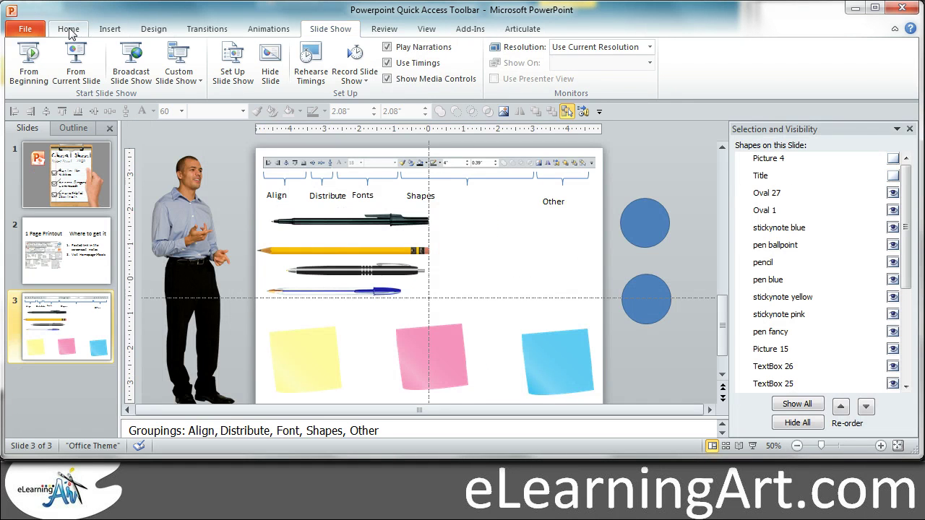
left_click(68, 30)
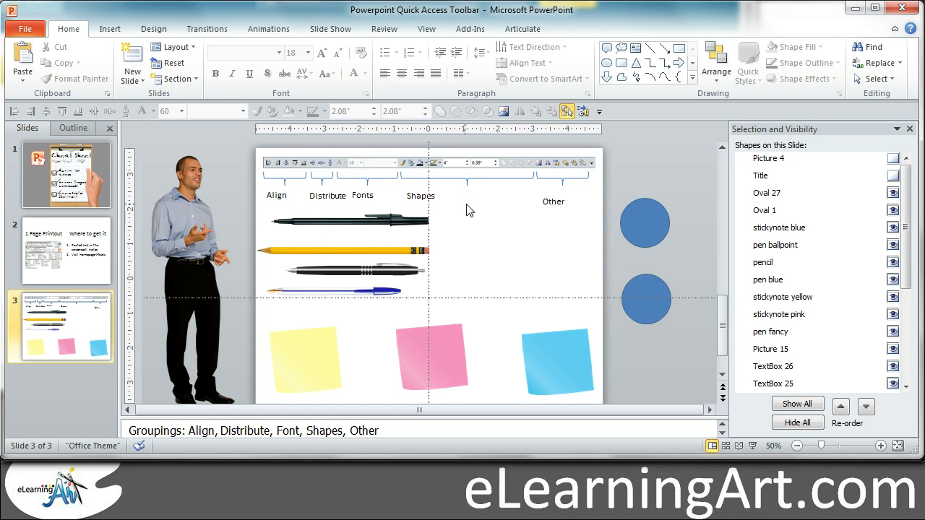
Left-align the four pens, shift them right, and nudge the presenter picture.
left_click_drag(466, 205, 244, 318)
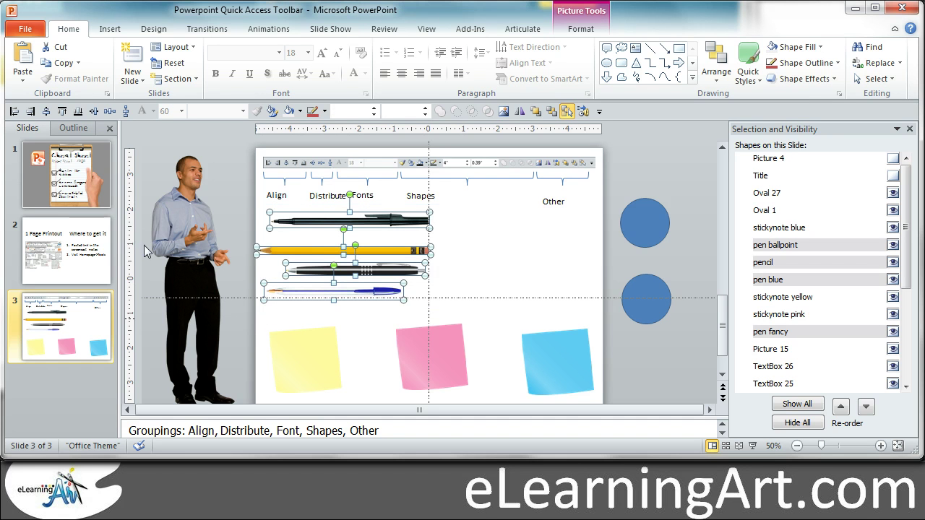
left_click(13, 111)
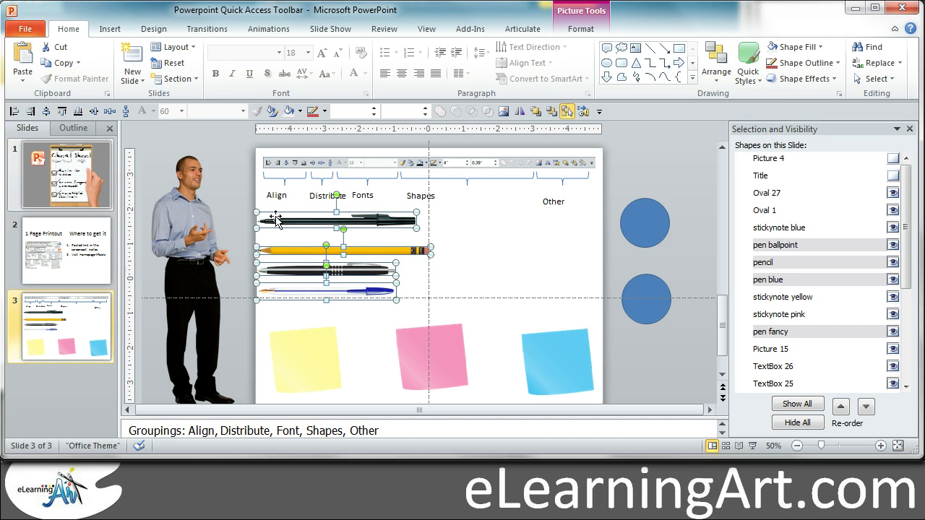
left_click_drag(296, 225, 349, 227)
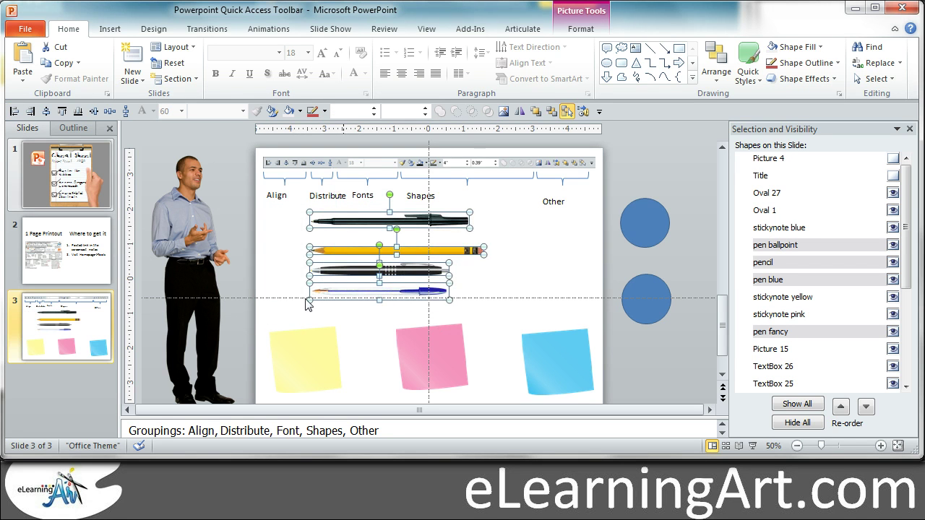
left_click(275, 237)
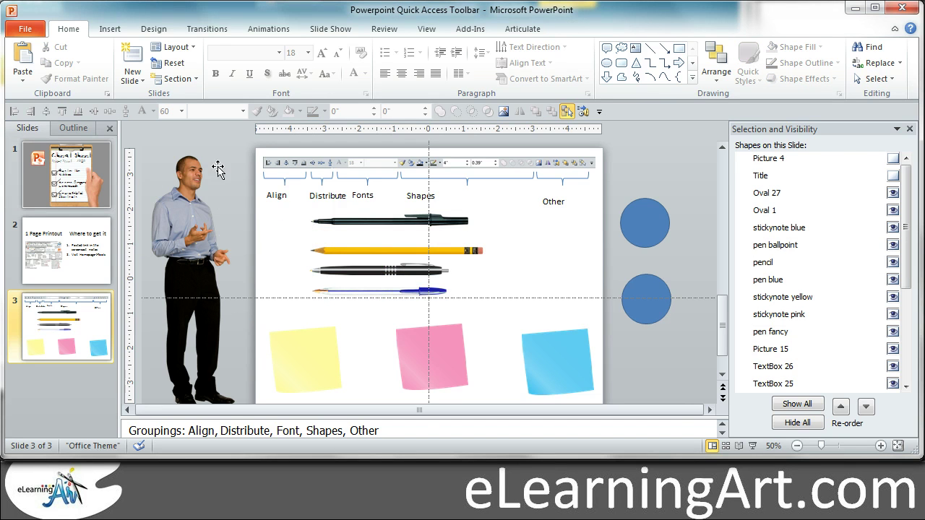
mouse_move(224, 206)
left_mouse_down()
mouse_move(426, 255)
mouse_move(225, 221)
left_mouse_up()
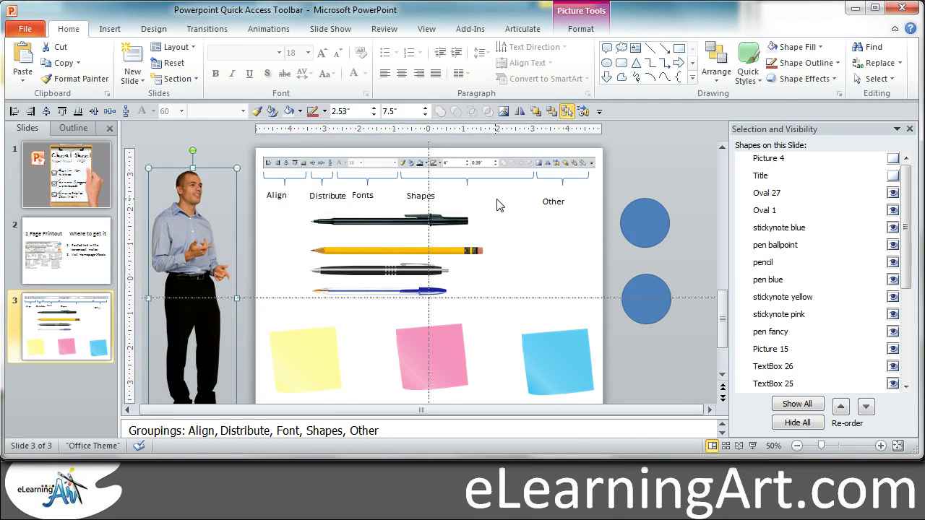
Reselect the four pens and centre-align them after trying Align Right.
left_click_drag(497, 196, 284, 334)
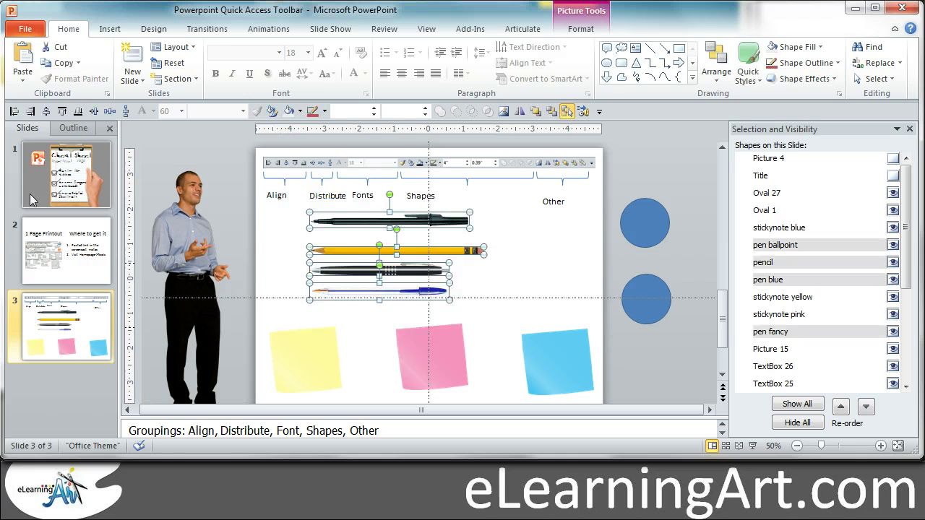
left_click(31, 112)
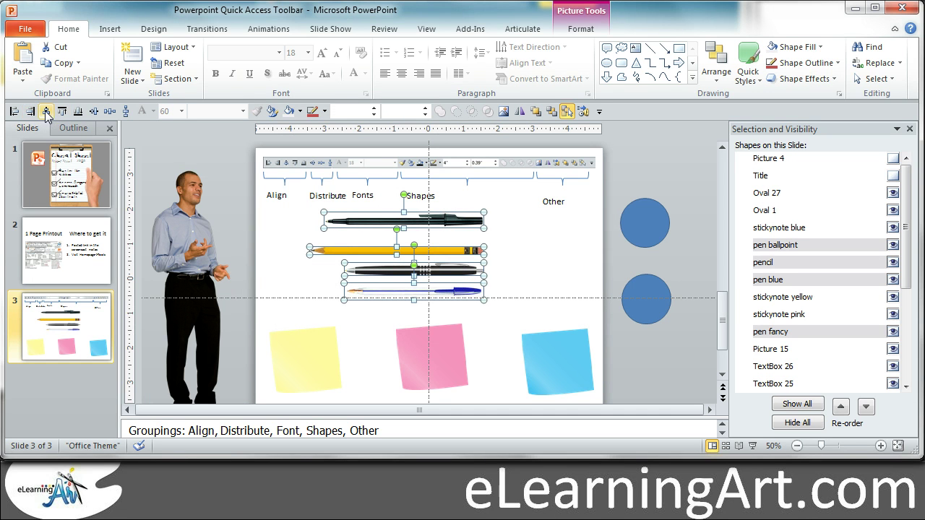
left_click(46, 112)
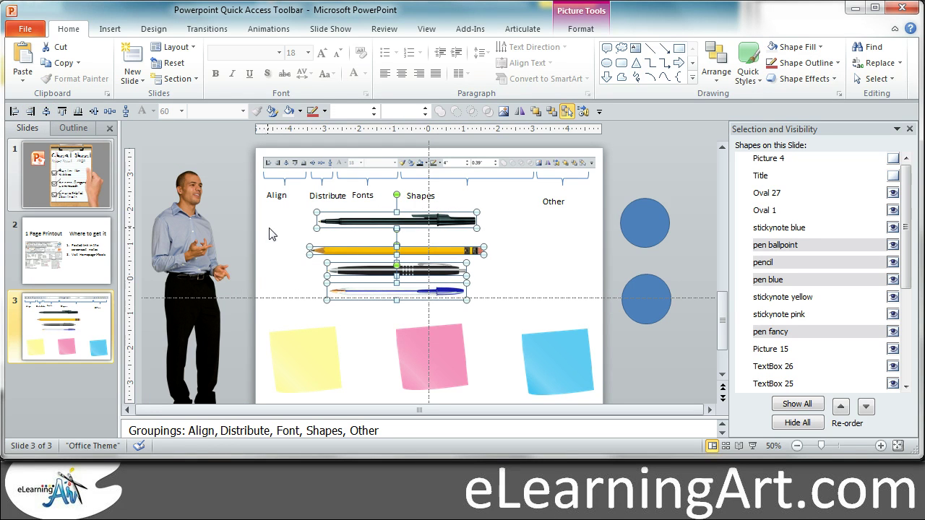
left_click(269, 233)
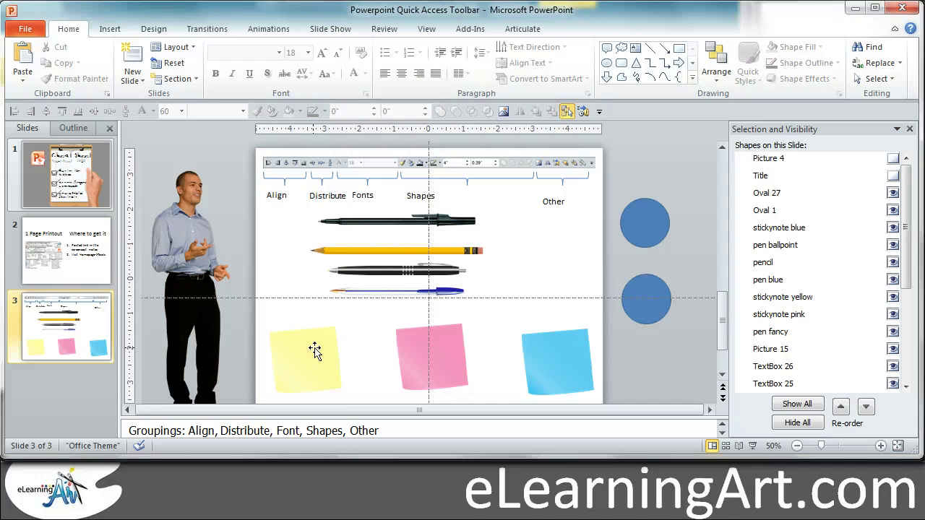
Roughly reposition the yellow, pink and blue sticky notes.
left_click_drag(314, 351, 318, 319)
left_click_drag(440, 352, 441, 359)
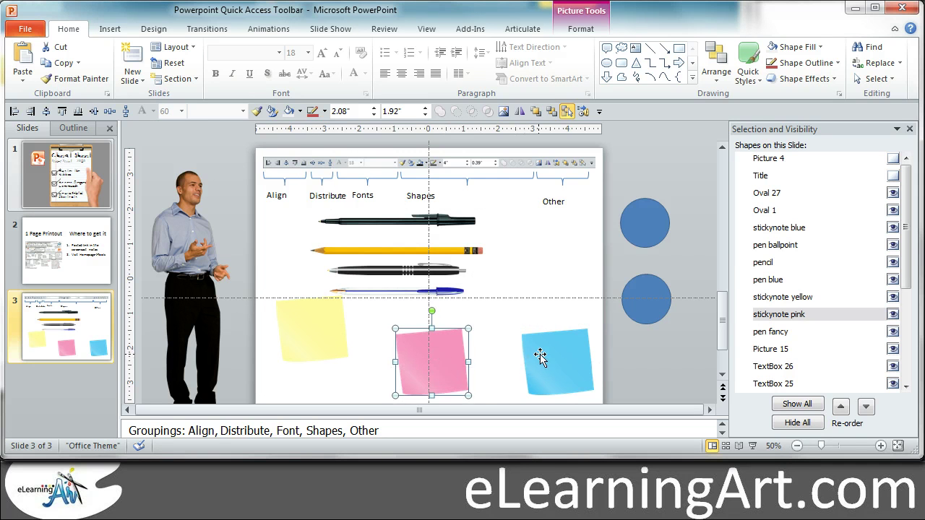
left_click_drag(540, 357, 542, 341)
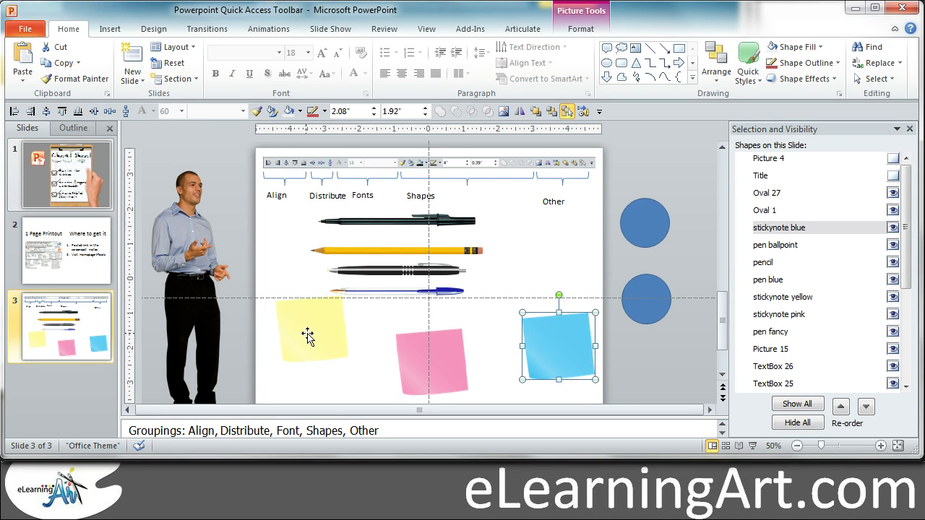
Top-align the three sticky notes and nudge the row down together.
left_click(307, 336, "shift")
left_click(408, 346, "shift")
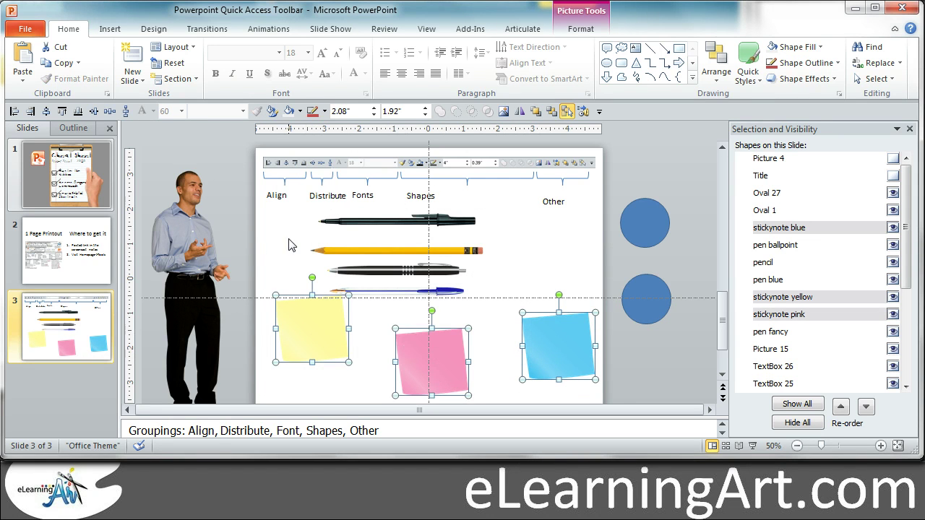
left_click(63, 111)
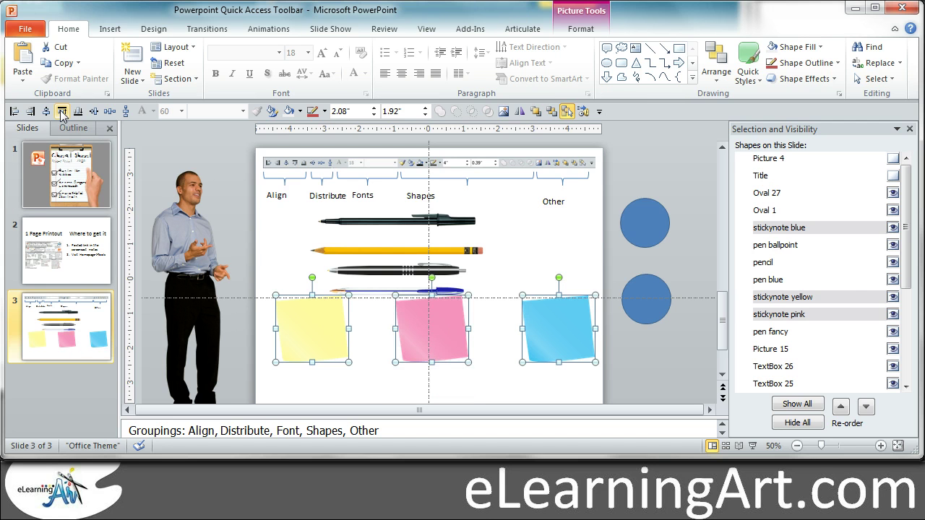
key("Down")
key("Down")
key("Down")
key("Down")
key("Down")
key("Down")
key("Down")
key("Down")
key("Down")
key("Down")
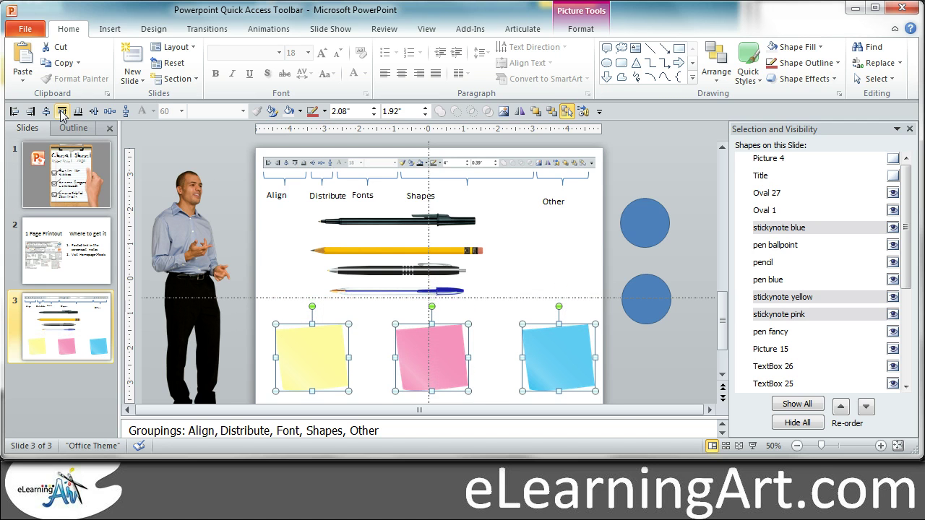
left_click(660, 366)
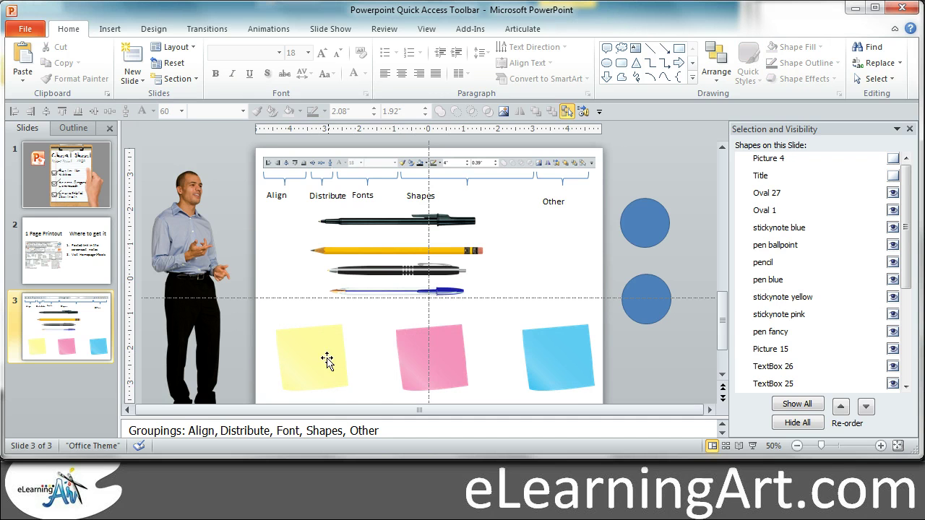
Spread the yellow, pink and blue notes across the row and distribute them horizontally.
left_click_drag(449, 369, 402, 369)
left_click_drag(557, 363, 455, 368)
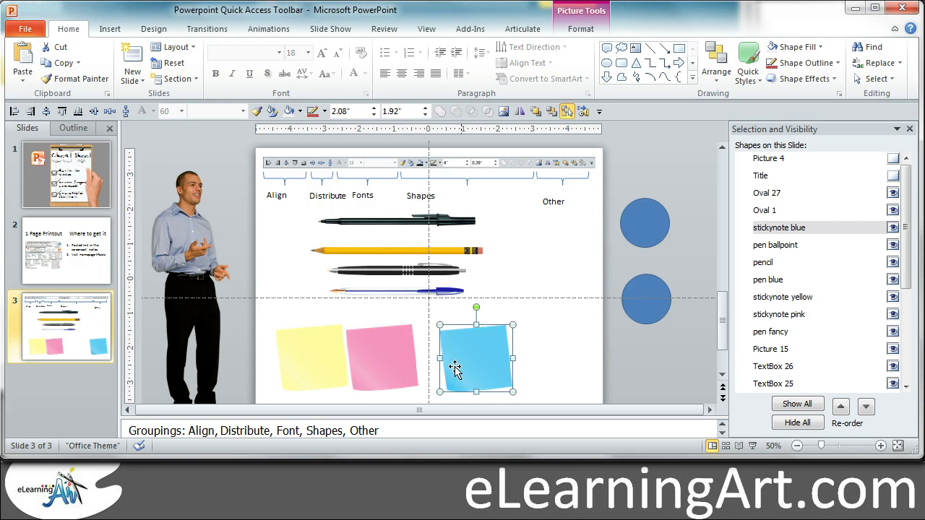
left_click(633, 367)
left_click(304, 363)
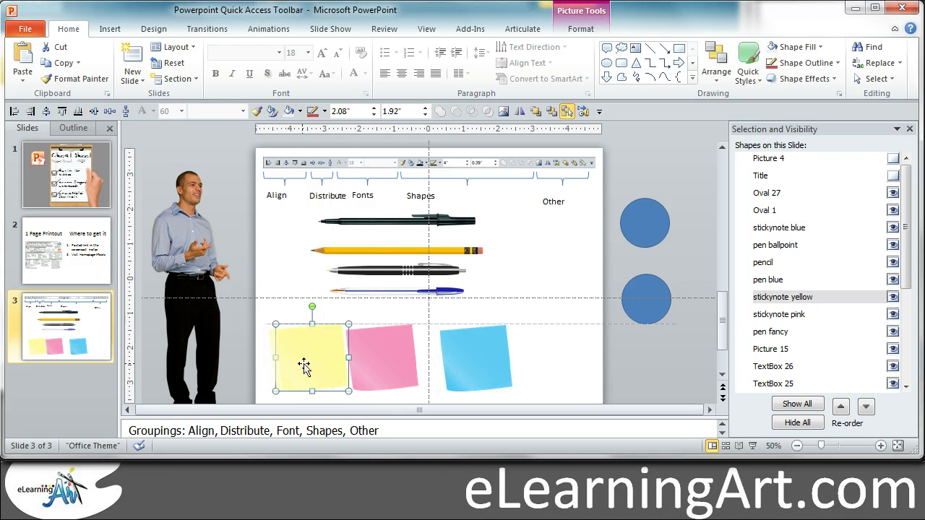
left_click_drag(484, 368, 560, 364)
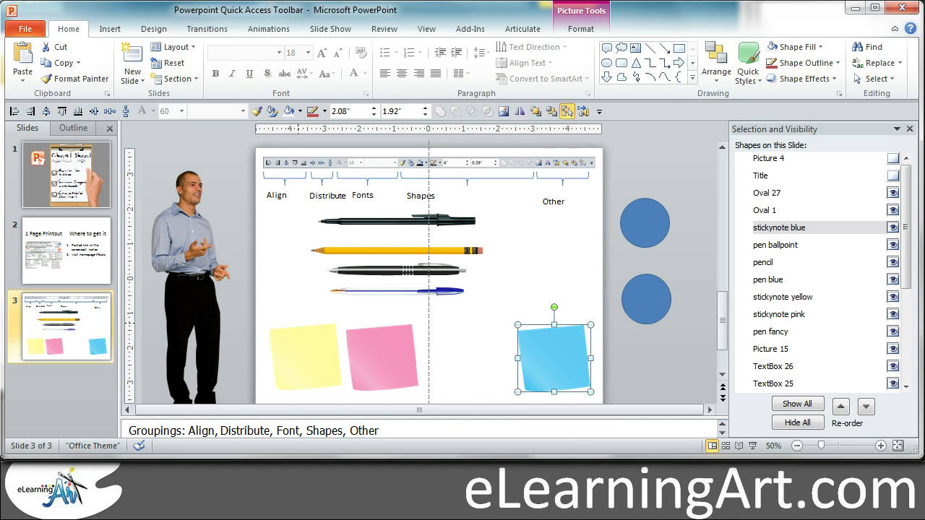
left_click_drag(255, 310, 653, 382)
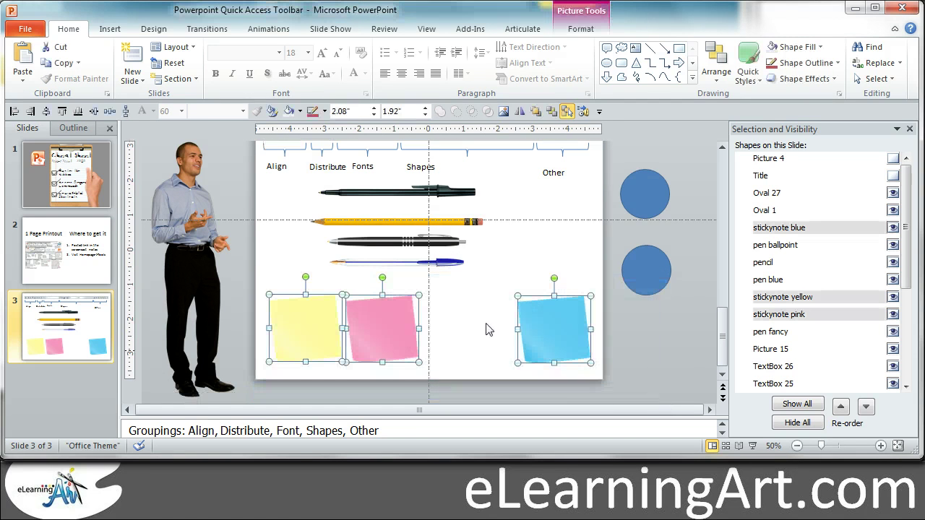
left_click(110, 113)
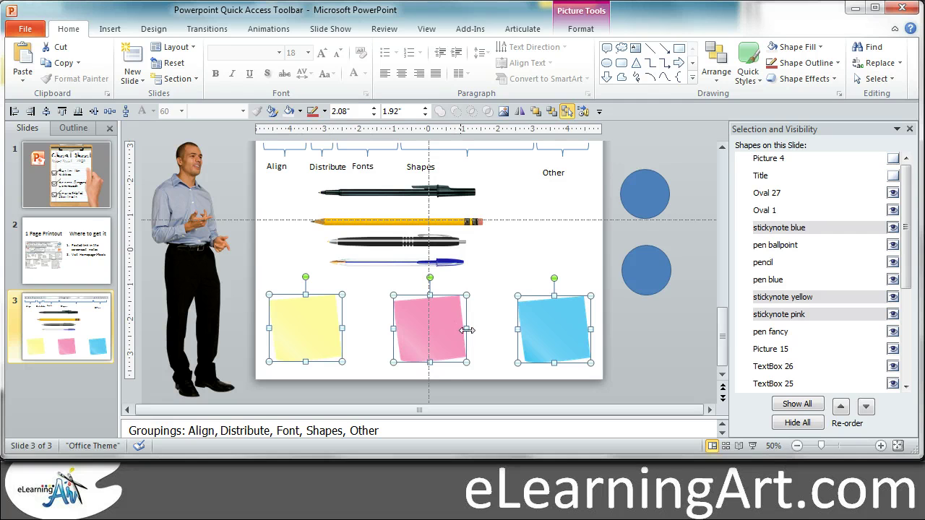
Deselect the sticky notes, scroll up, and select the Distribute label.
left_click(620, 337)
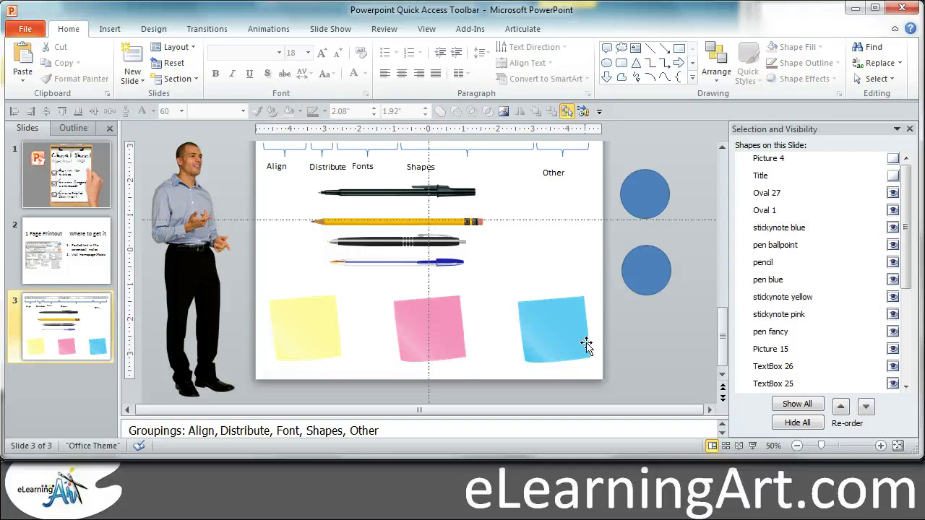
left_click(722, 148)
left_click(722, 147)
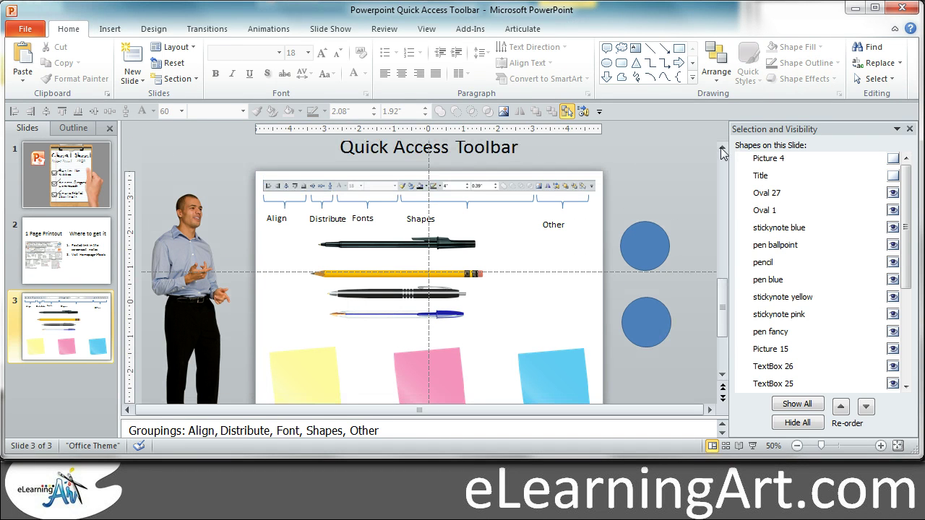
left_click(339, 223)
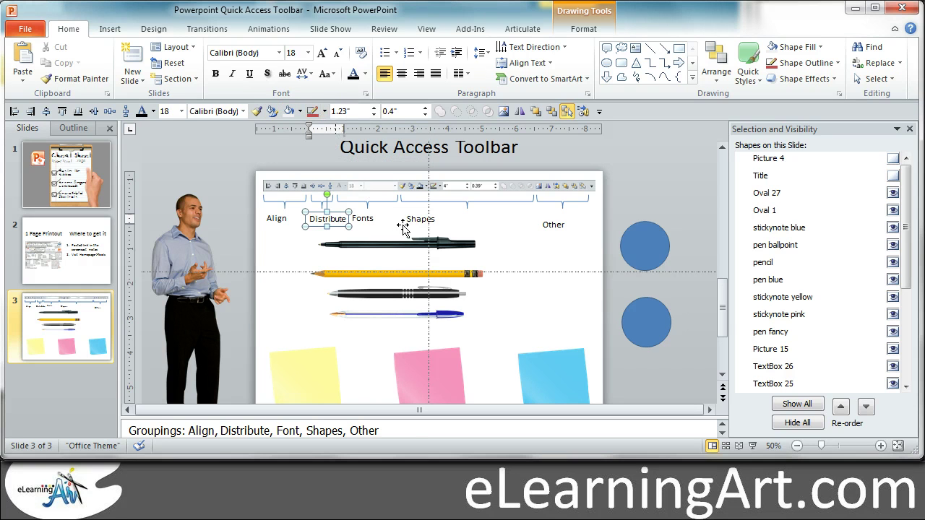
Select the black marker, then add the pencil and the fancy pen.
left_click(368, 248)
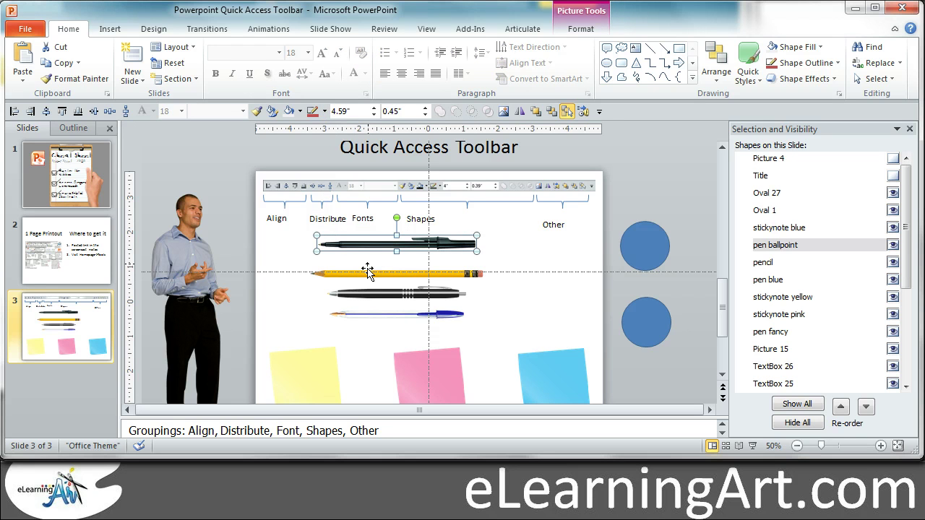
left_click(368, 271, "shift")
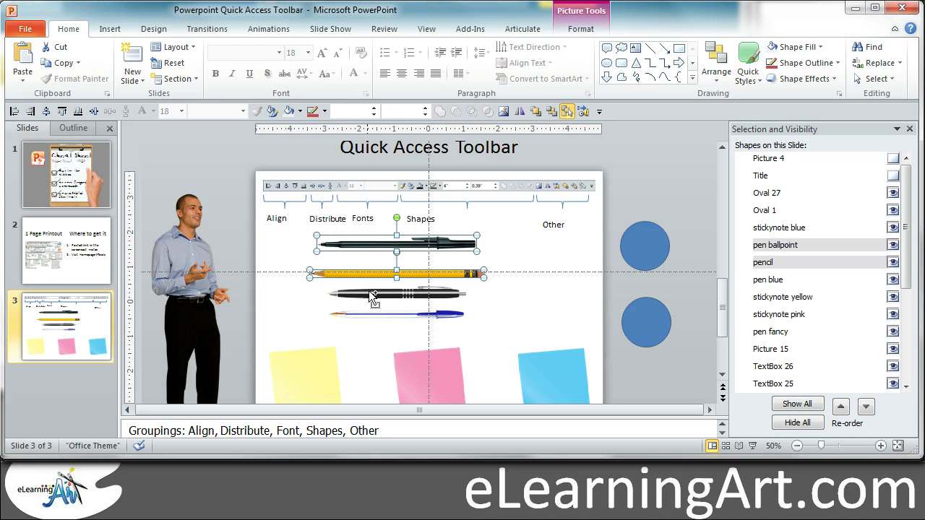
left_click(372, 295, "shift")
Add the blue pen to the selection and widen all four pens to 3.6".
left_click(379, 318, "shift")
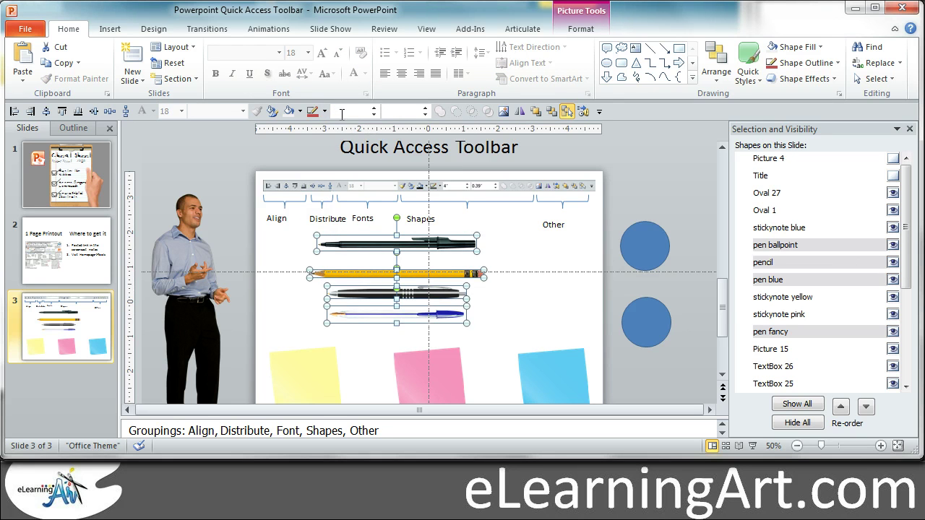
left_click(375, 108)
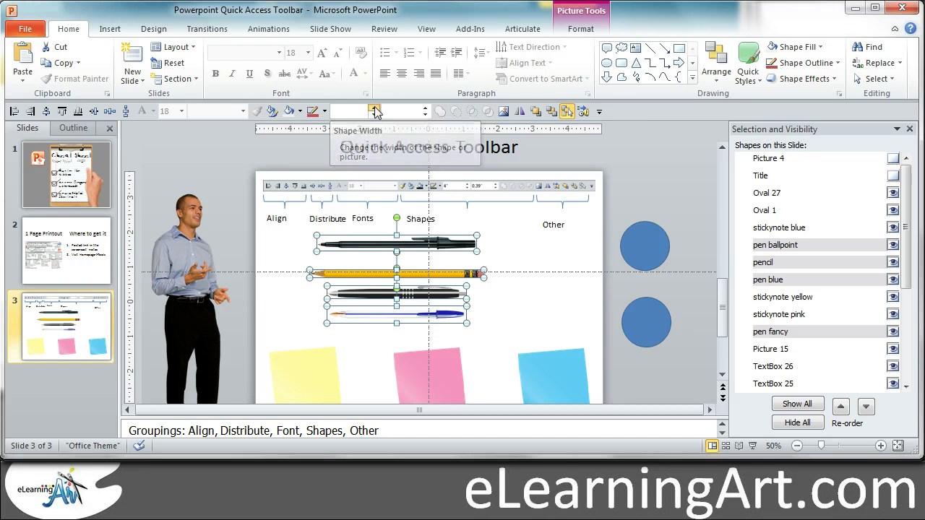
left_click(375, 108)
left_click(375, 108)
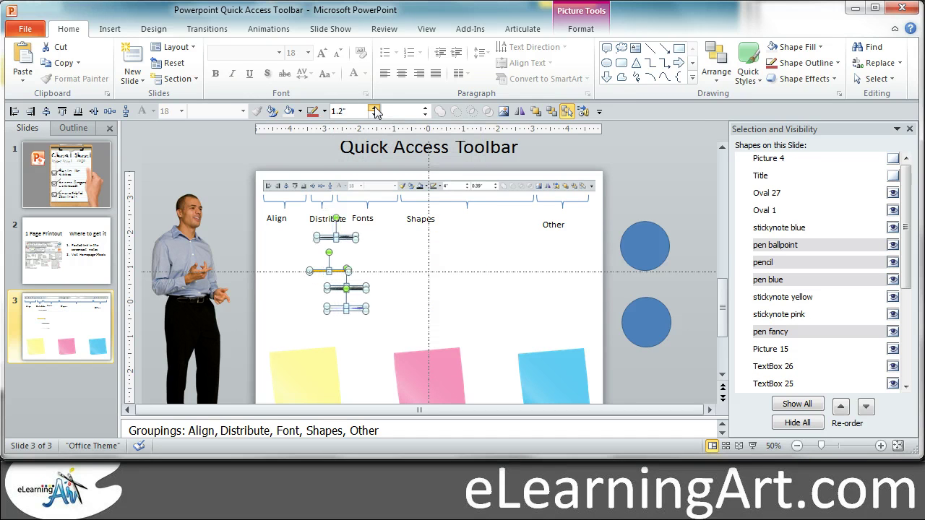
left_click(375, 108)
left_click(375, 107)
left_click(375, 108)
left_click(375, 107)
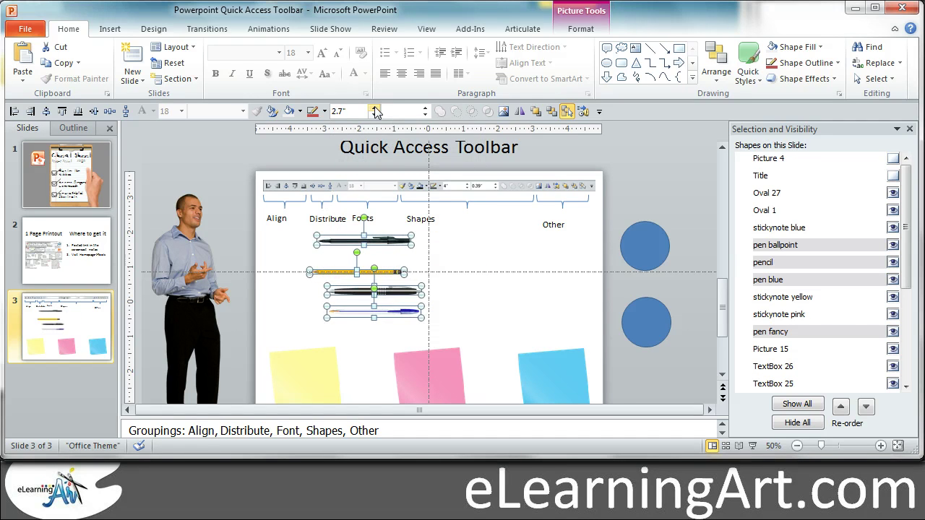
left_click(375, 108)
left_click(375, 108)
left_click(375, 107)
left_click(375, 108)
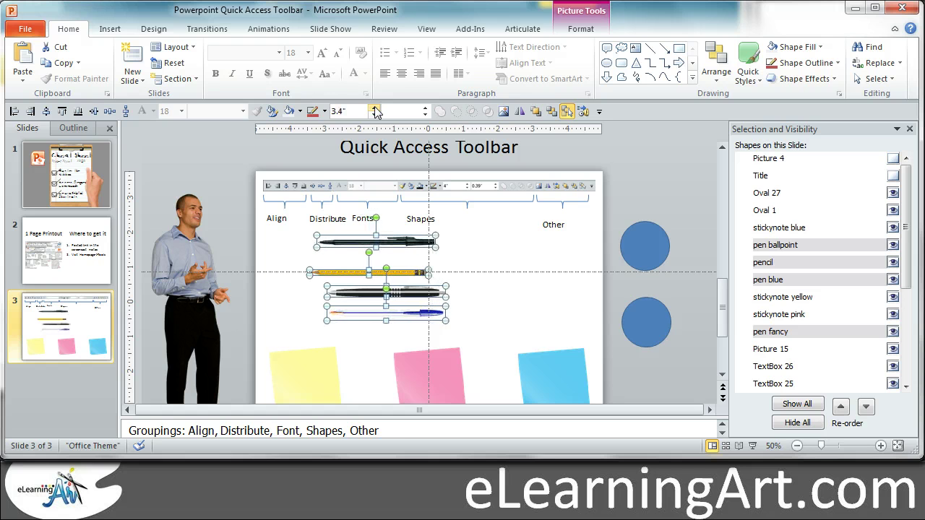
left_click(375, 107)
left_click(375, 108)
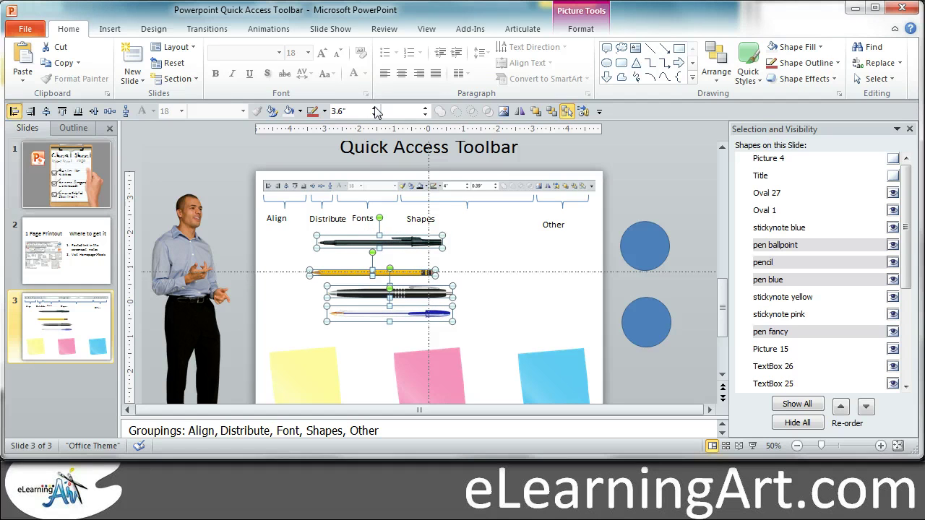
Left-align the four pens and distribute them evenly top to bottom.
key("alt+1")
key("alt+8")
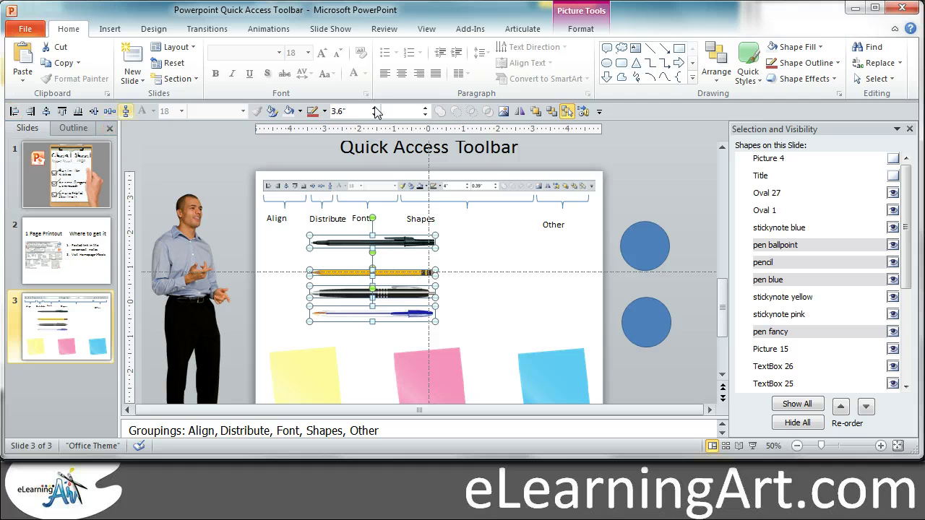
left_click(526, 259)
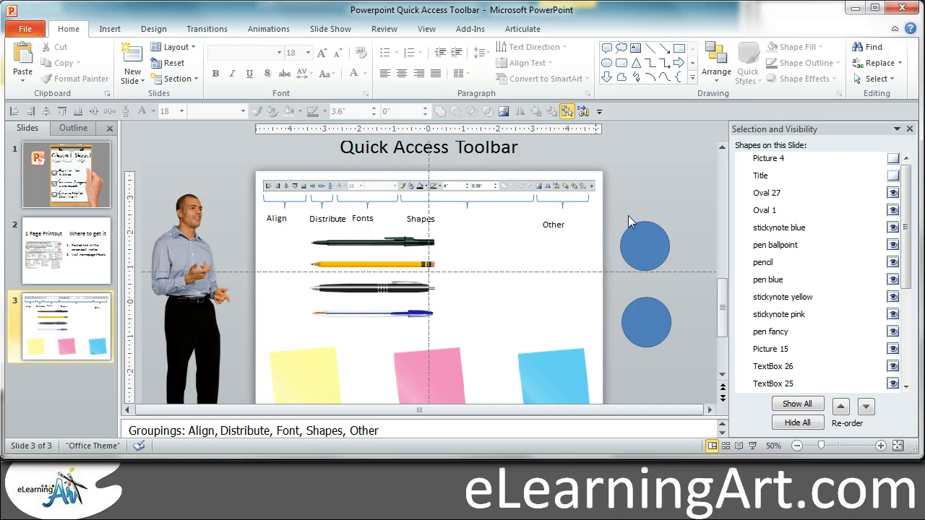
Bring both blue circles onto the slide, overlap them, and undo a trial Shape Union.
left_click_drag(653, 241, 516, 244)
left_click_drag(663, 334, 561, 308)
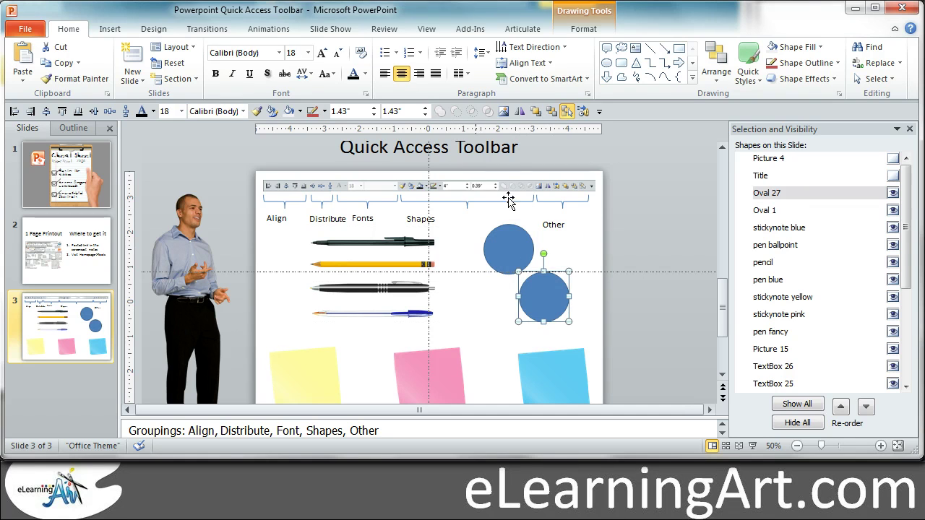
left_click(644, 214)
left_click(522, 257)
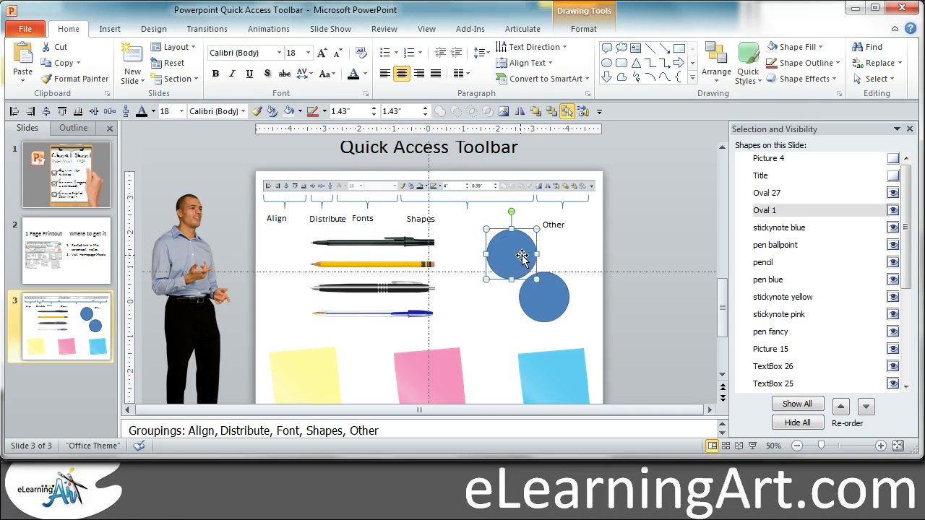
left_click(604, 299)
left_click_drag(541, 281, 524, 264)
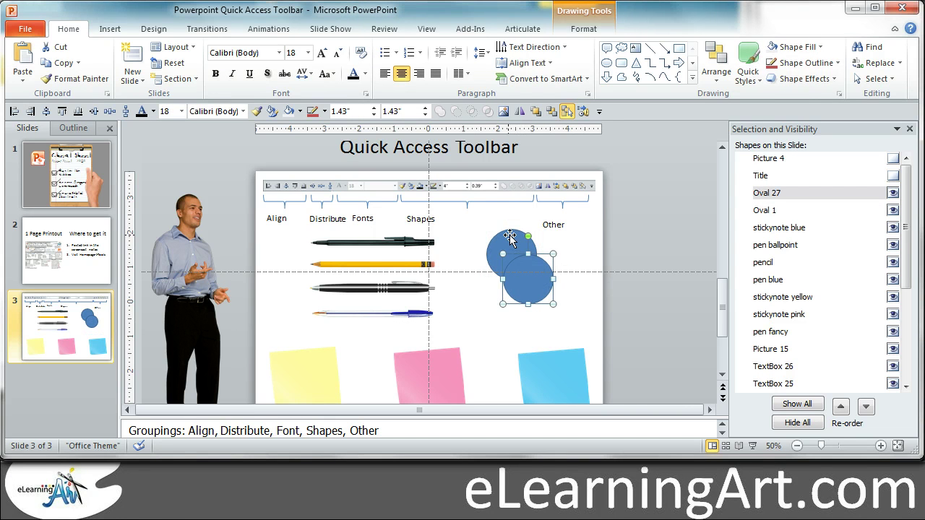
left_click(511, 240, "shift")
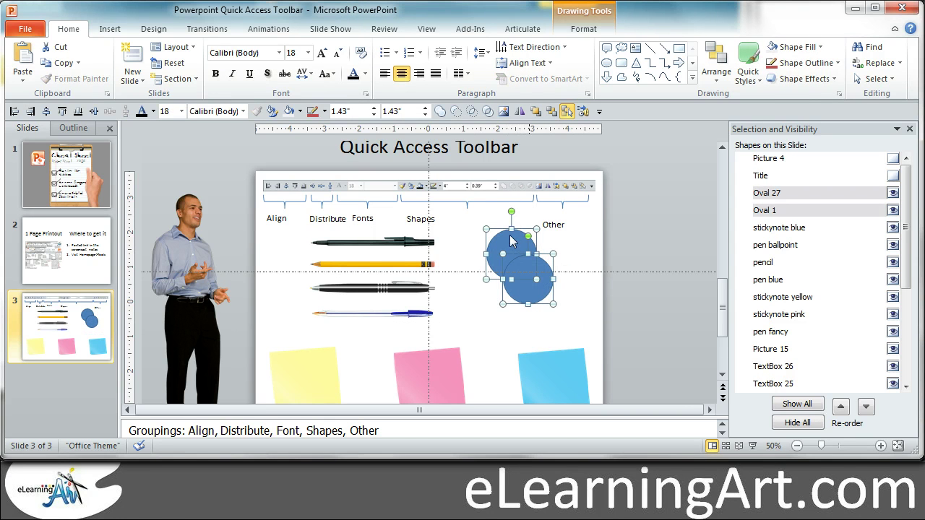
left_click(439, 110)
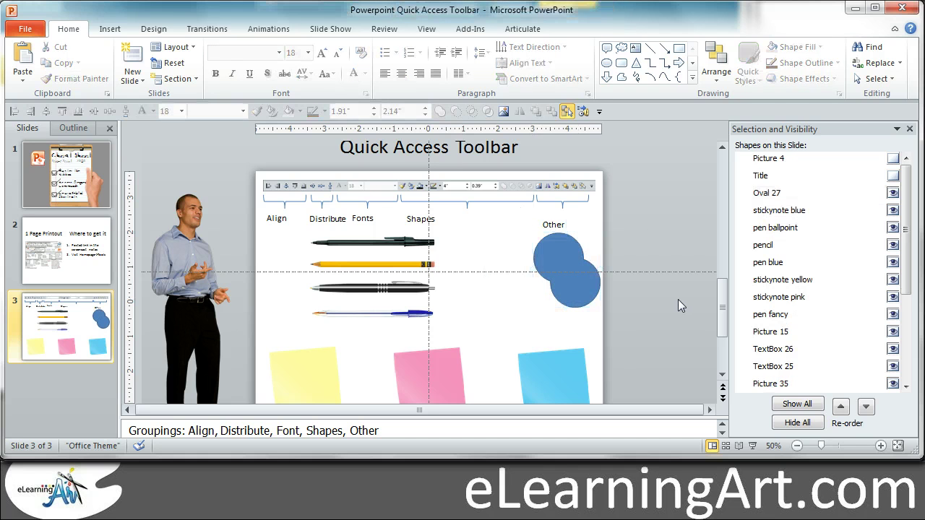
left_click_drag(565, 269, 507, 270)
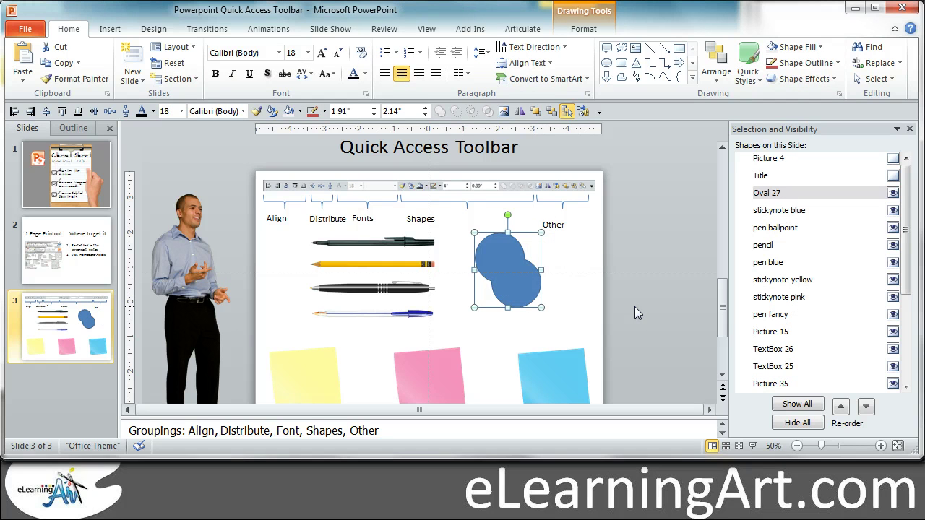
key("ctrl+z")
key("ctrl+z")
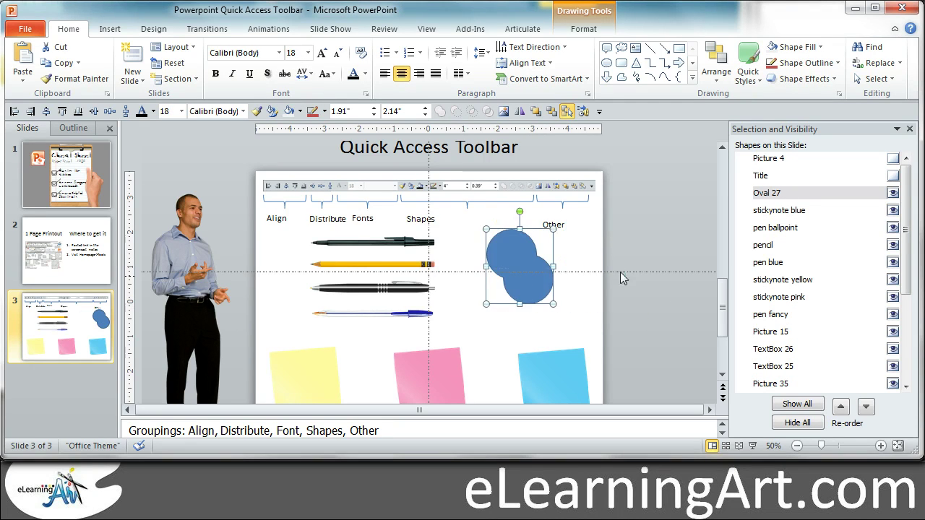
key("ctrl+z")
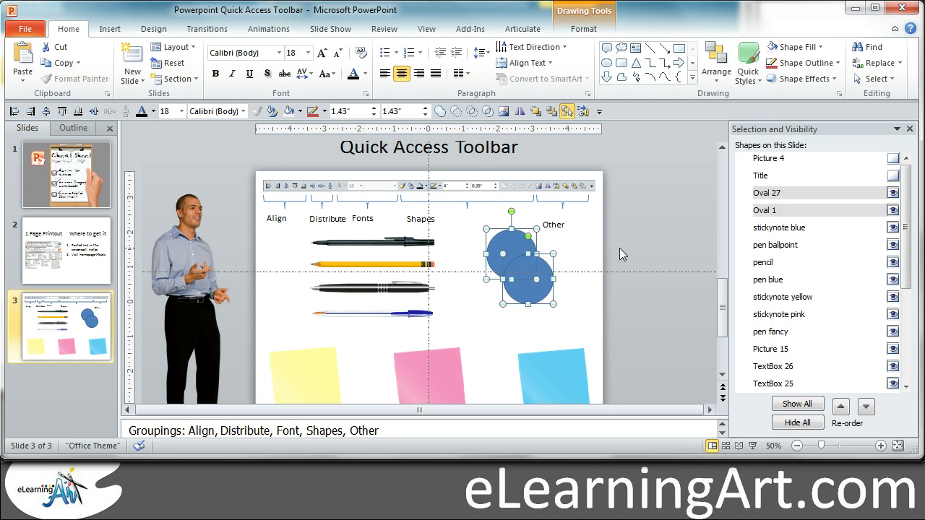
Re-overlap the circles and subtract the second from the first to cut a round bite.
left_click(619, 250)
left_click_drag(536, 272, 604, 271)
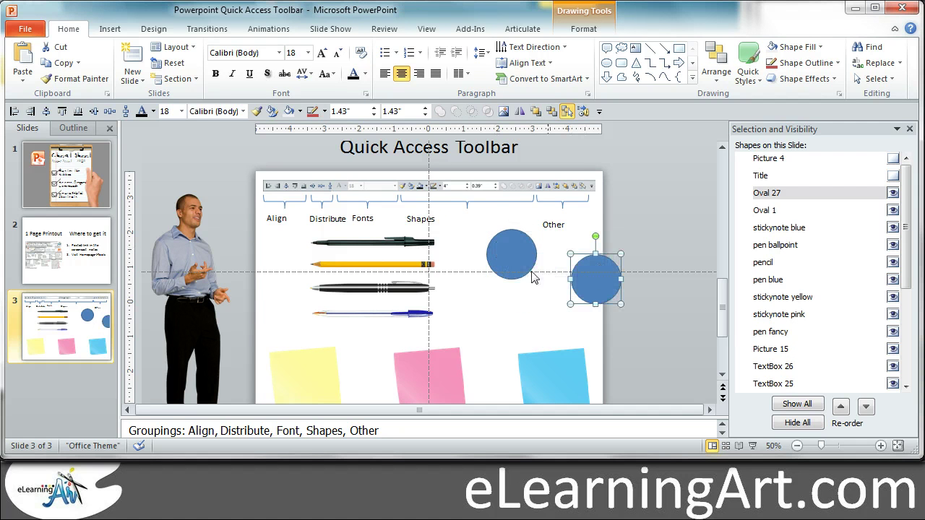
left_click_drag(509, 259, 493, 256)
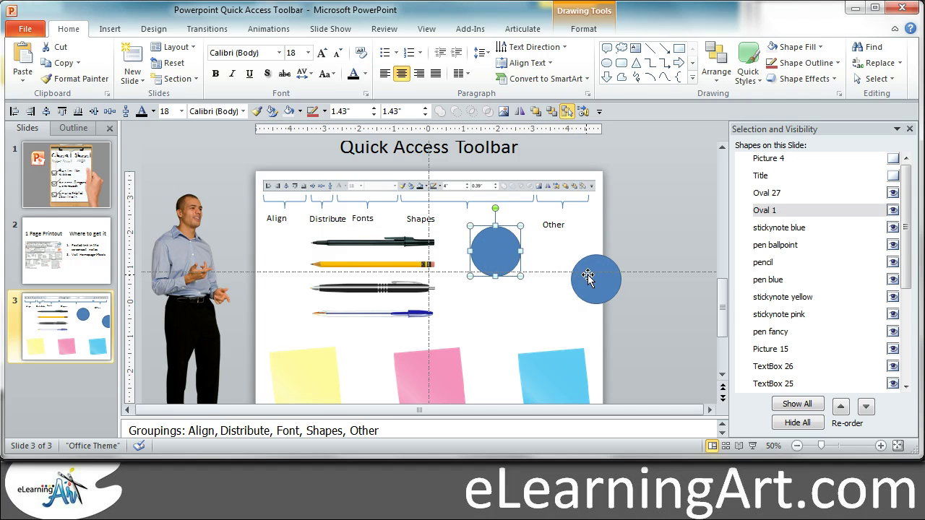
left_click_drag(588, 278, 506, 278)
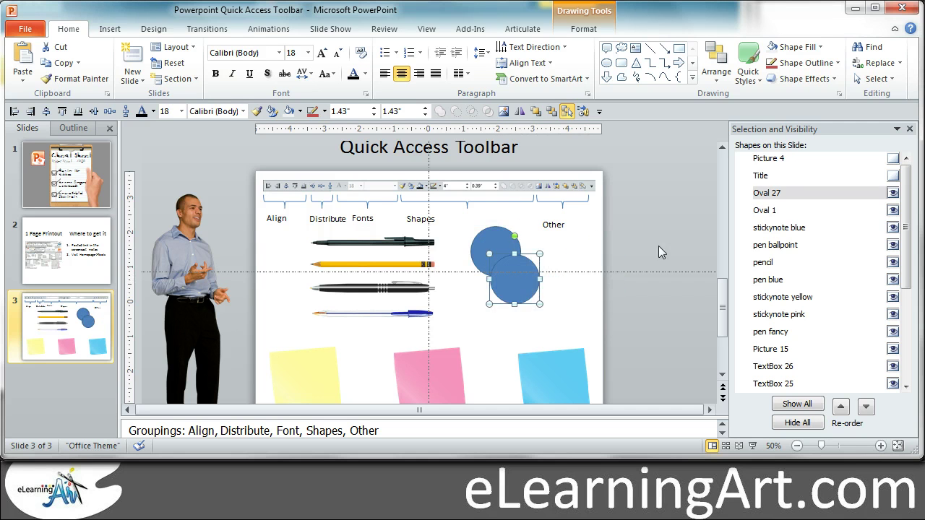
left_click(658, 253)
left_click(506, 243)
left_click(533, 295, "shift")
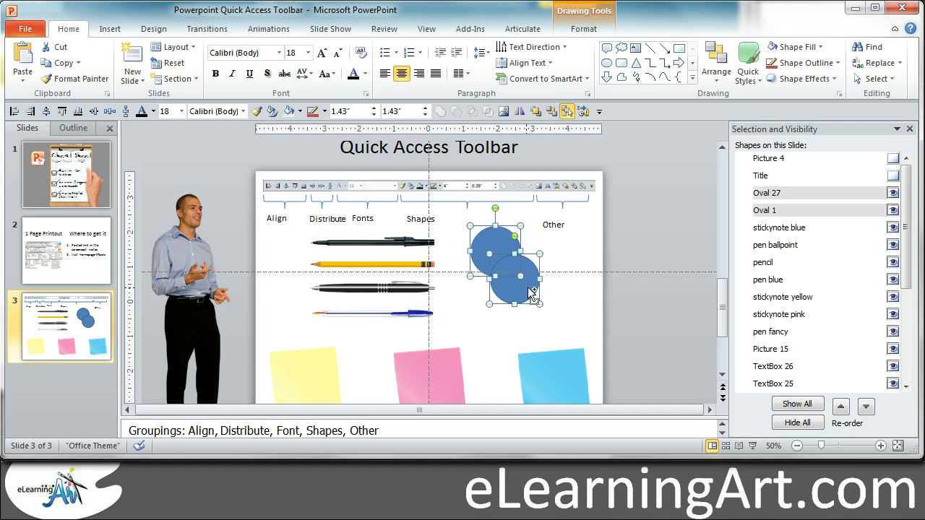
left_click(456, 112)
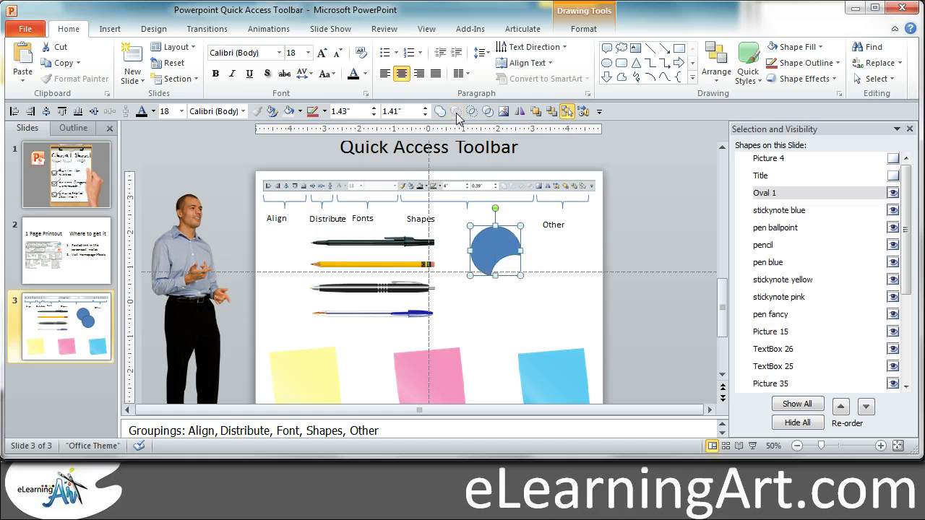
left_click(665, 266)
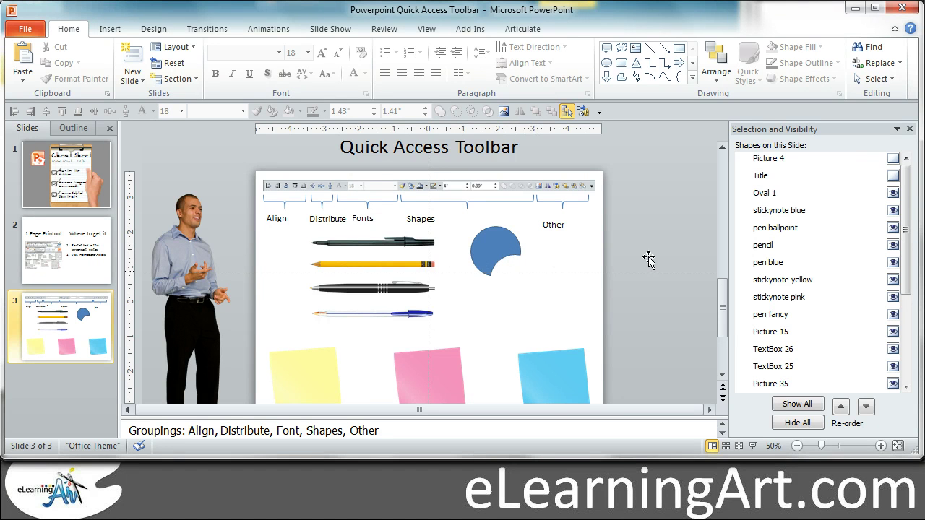
Move the presenter picture to the slide's right, flip it horizontally, and close the Selection pane.
left_click_drag(176, 239, 524, 264)
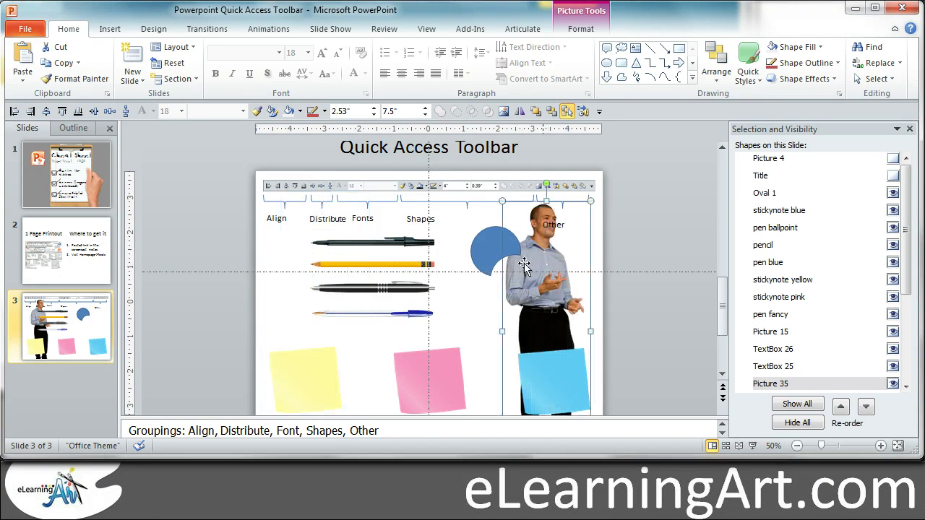
left_click(519, 111)
left_click(658, 196)
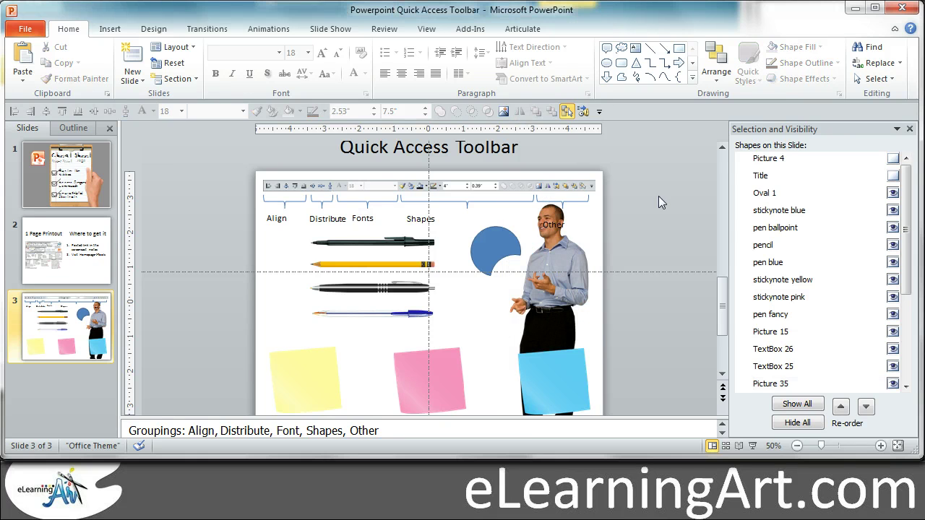
left_click(910, 129)
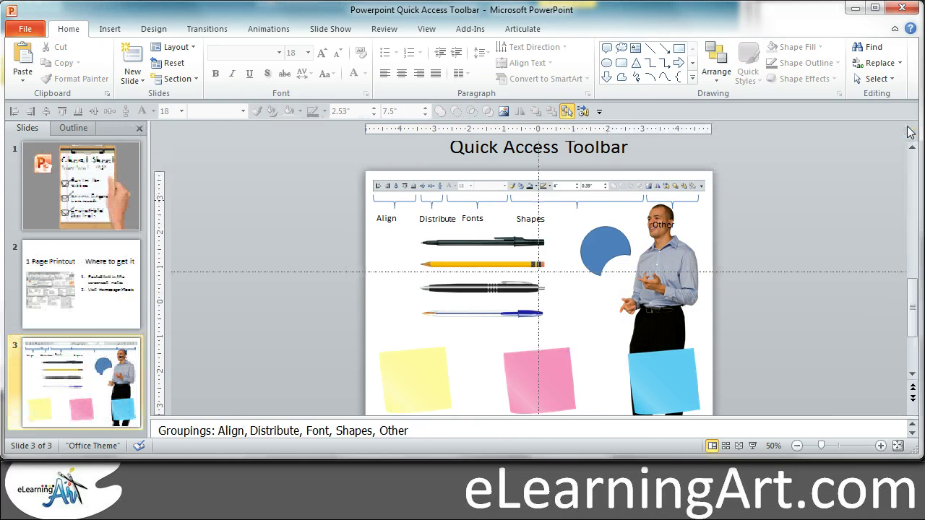
Reopen the Selection pane and add the Animation Pane using the Quick Access Toolbar buttons.
left_click(568, 112)
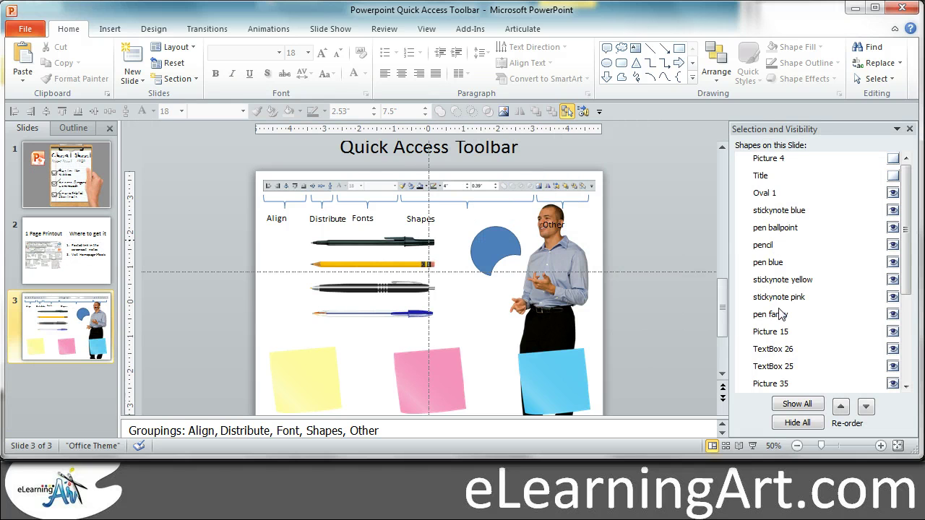
mouse_move(908, 203)
left_mouse_down()
mouse_move(908, 289)
mouse_move(908, 202)
left_mouse_up()
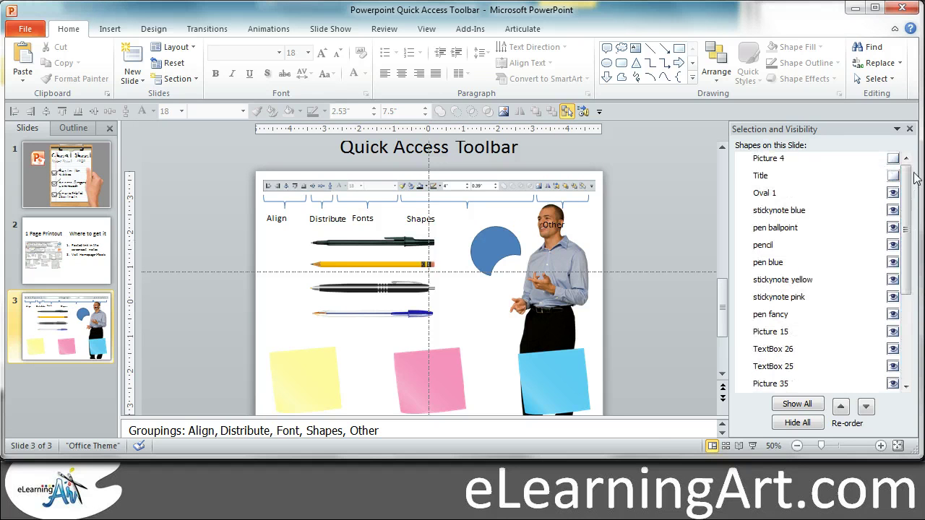
left_click(584, 112)
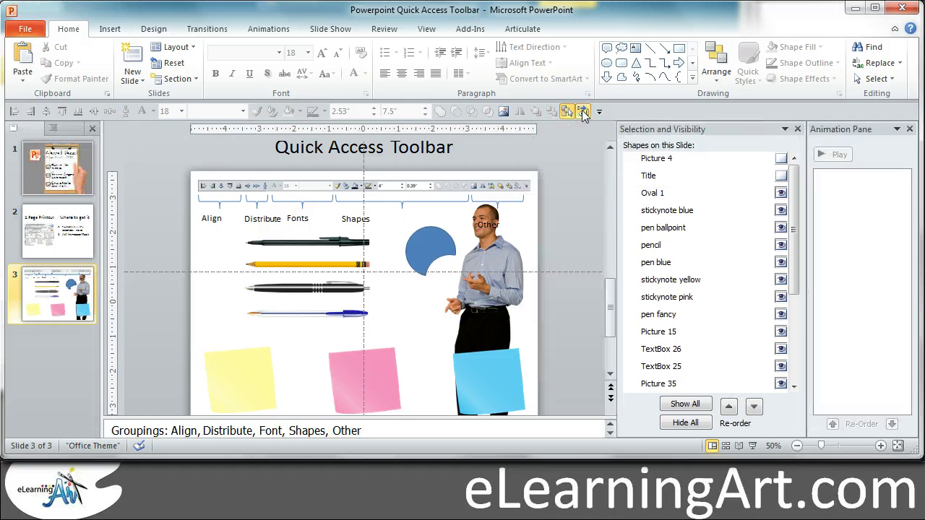